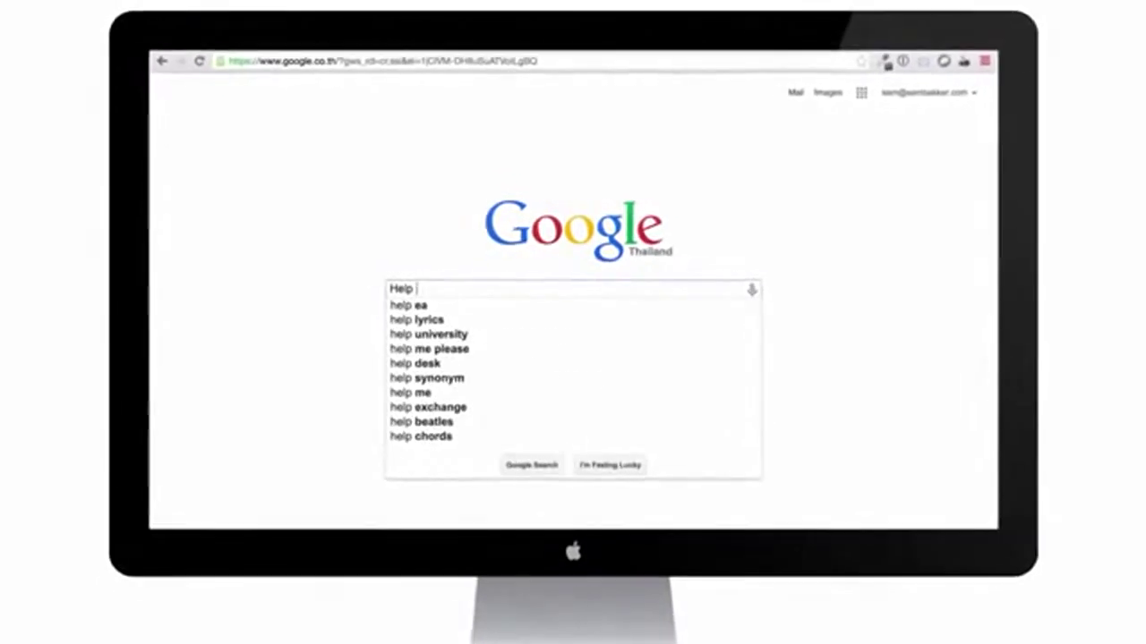
# Step: Search Google for 'Help me write a video script?'
pyautogui.write('ite a video ')
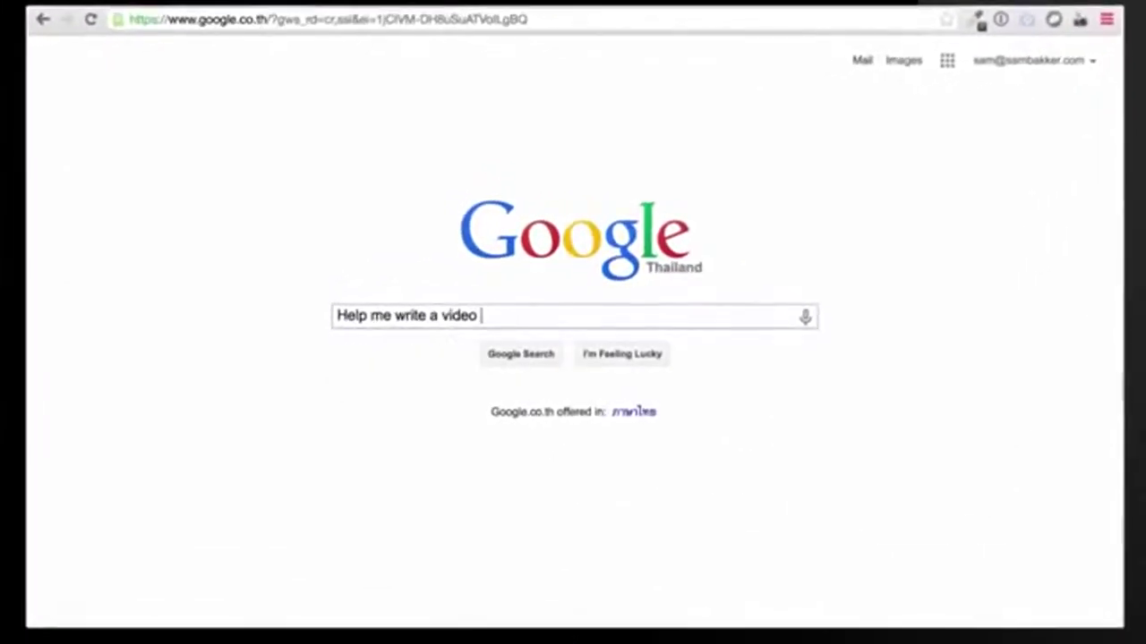
pyautogui.write('script?')
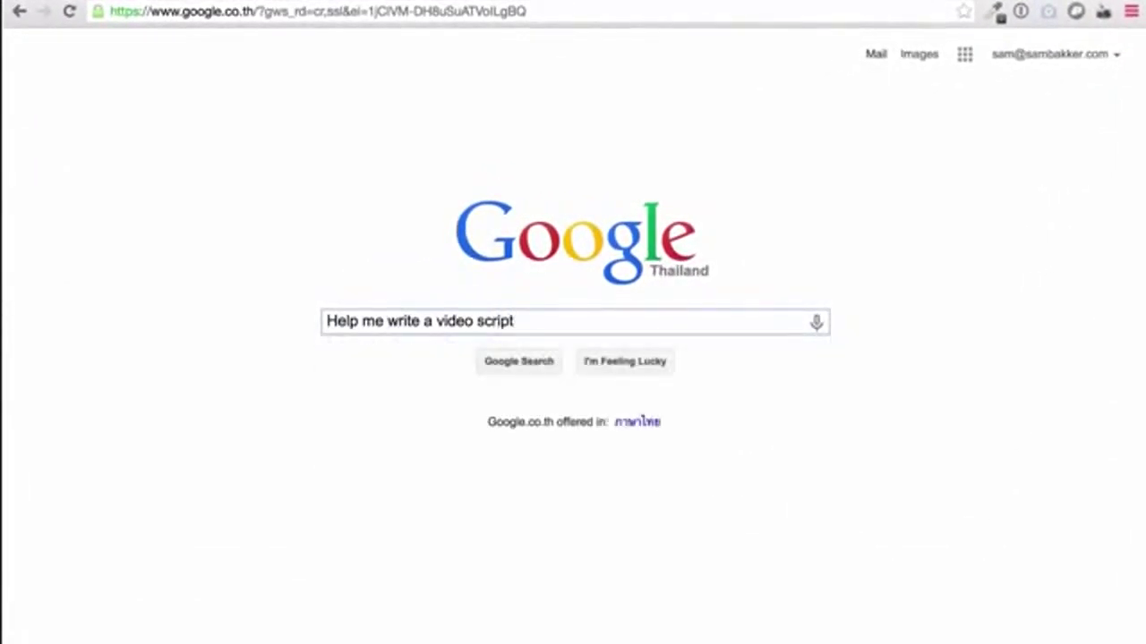
pyautogui.click(527, 371)
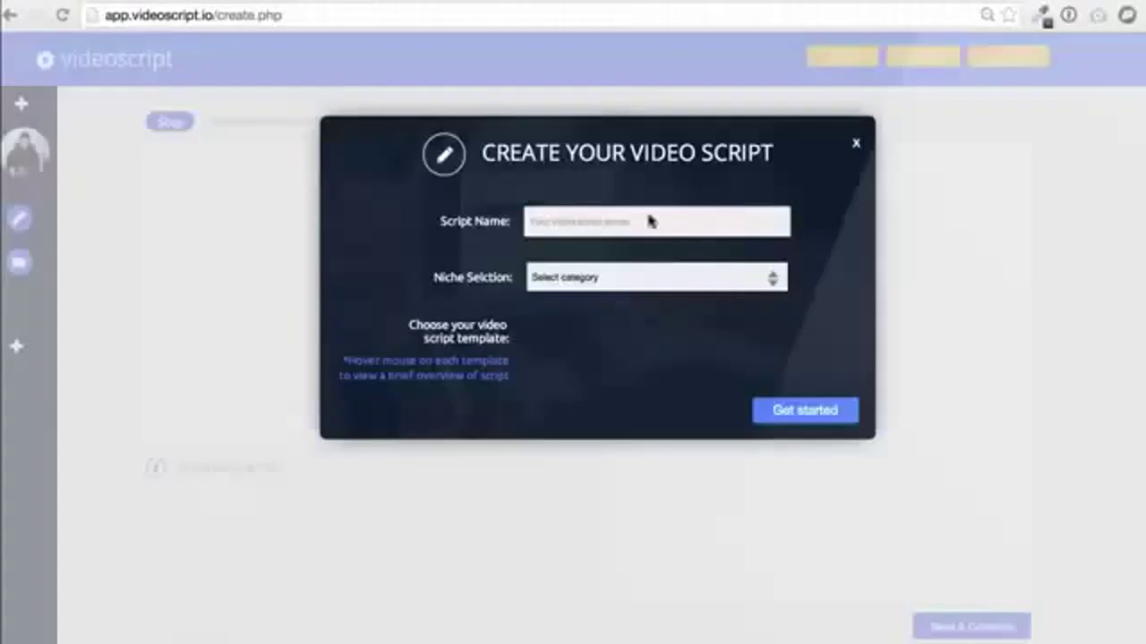
# Step: Name the new script 'My script', pick the Online Marketing niche and start from template 1
pyautogui.click(647, 218)
pyautogui.write('My script')
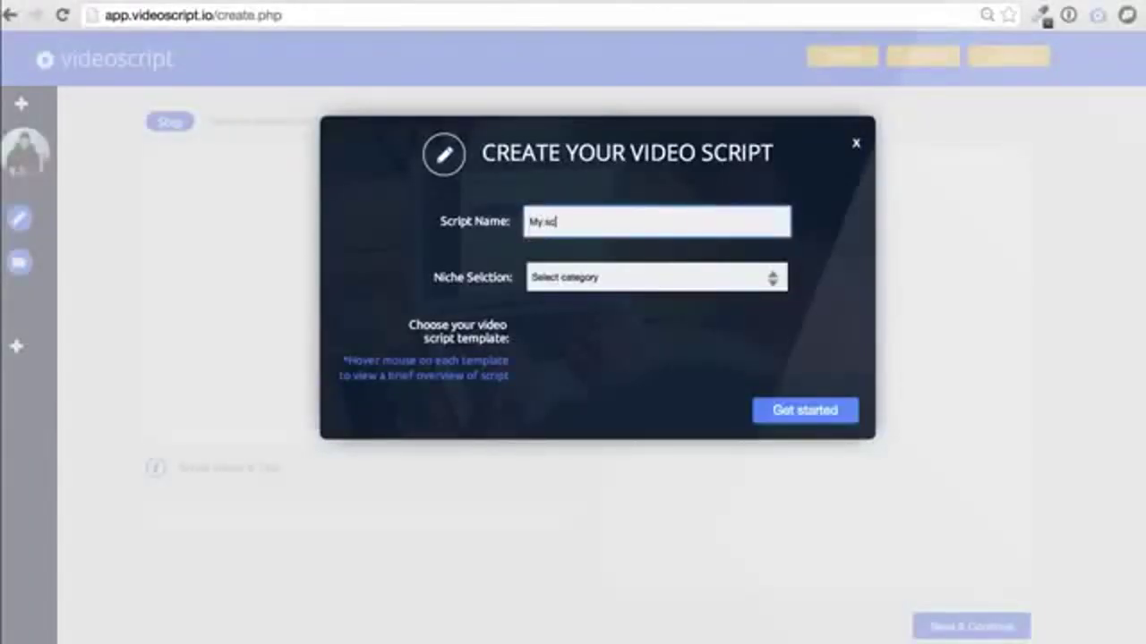
pyautogui.click(660, 279)
pyautogui.click(660, 286)
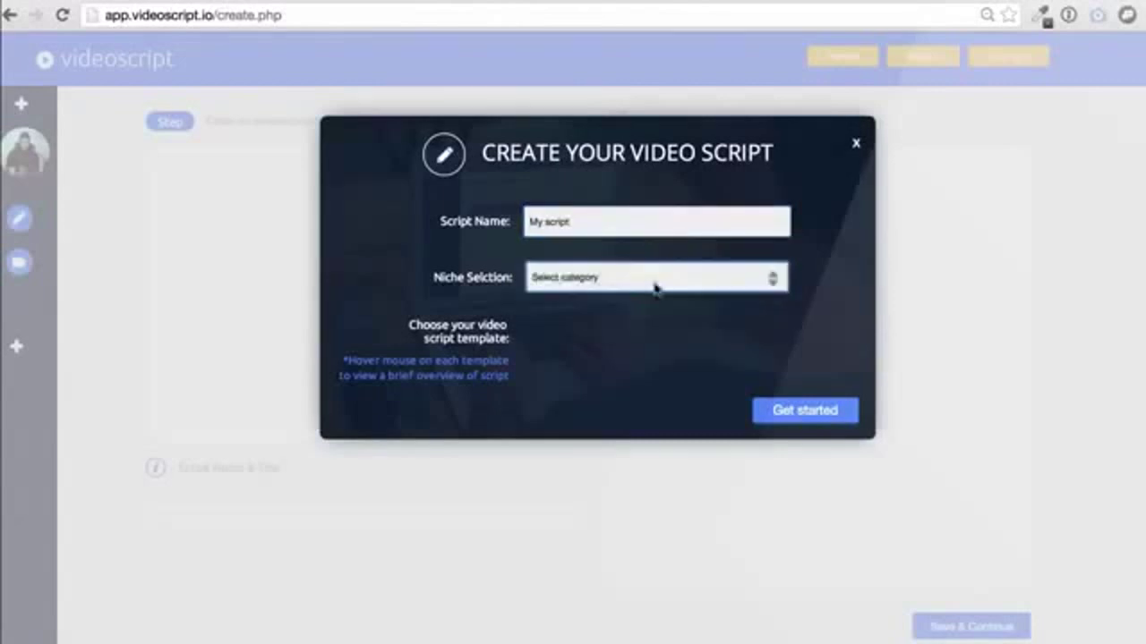
pyautogui.moveTo(575, 356)
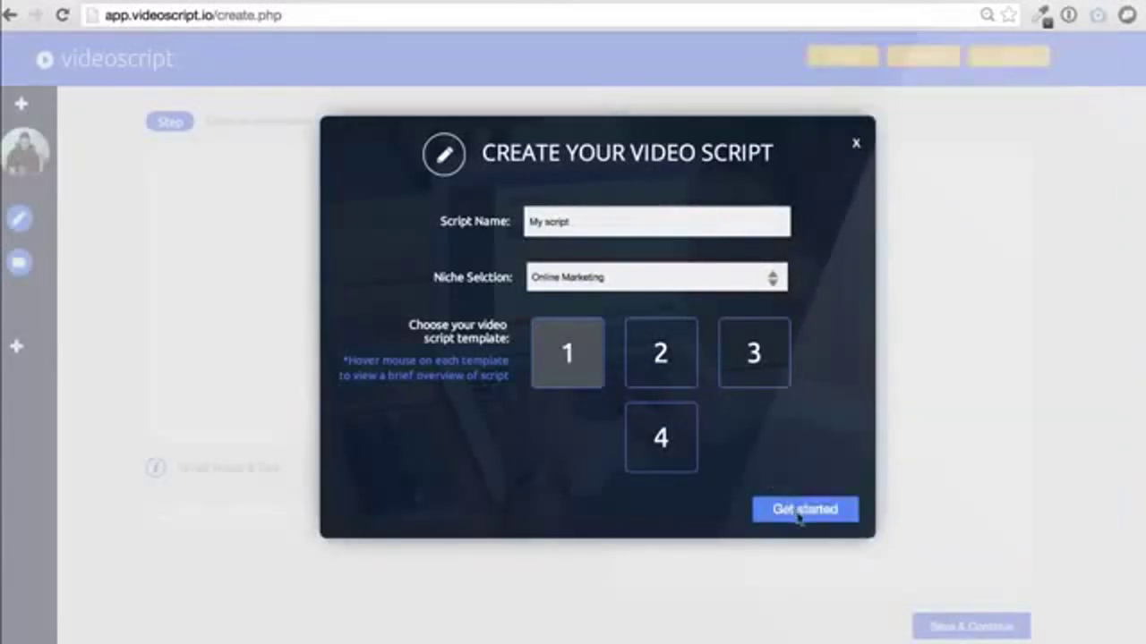
pyautogui.click(801, 512)
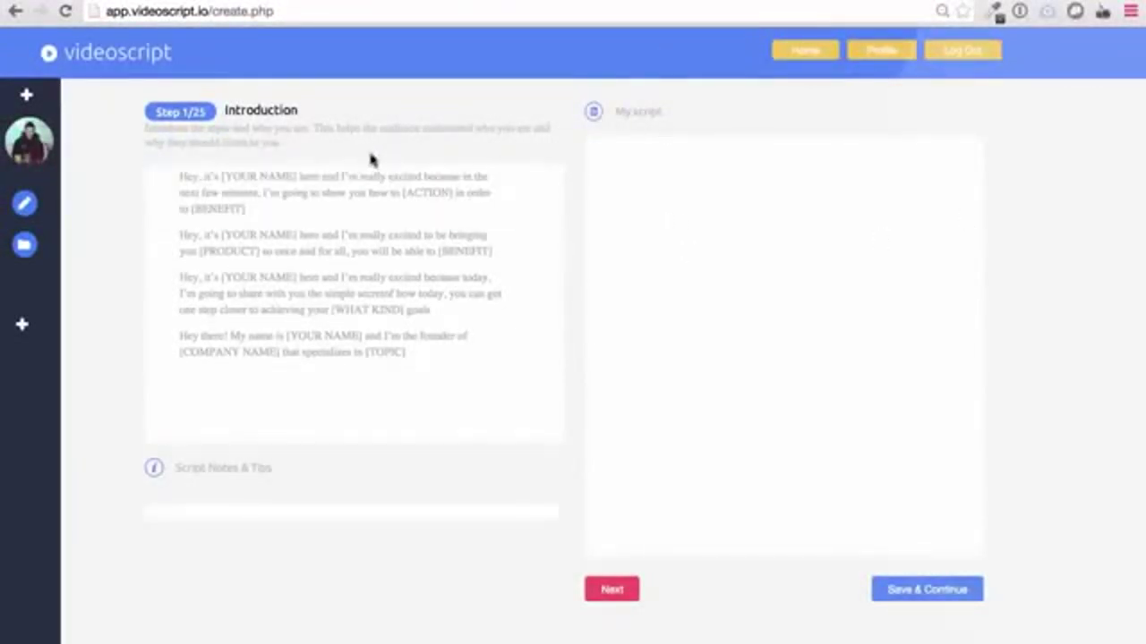
# Step: Insert the first Introduction sample line, 'Hey, it's [YOUR NAME] here…', into the script
pyautogui.click(323, 193)
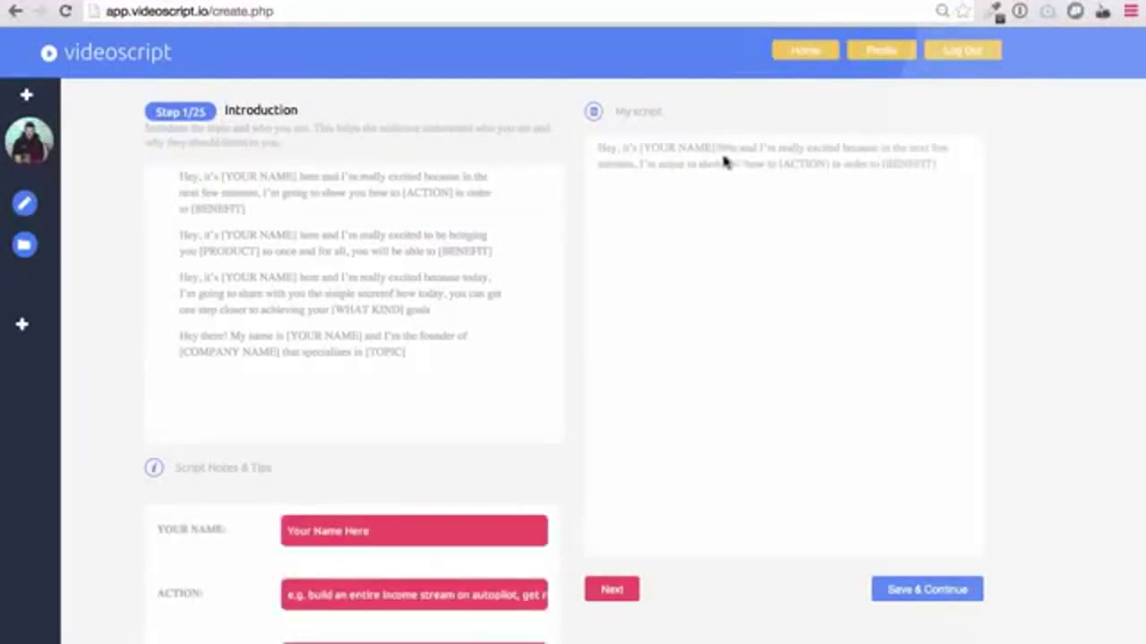
pyautogui.moveTo(716, 148); pyautogui.dragTo(638, 151)
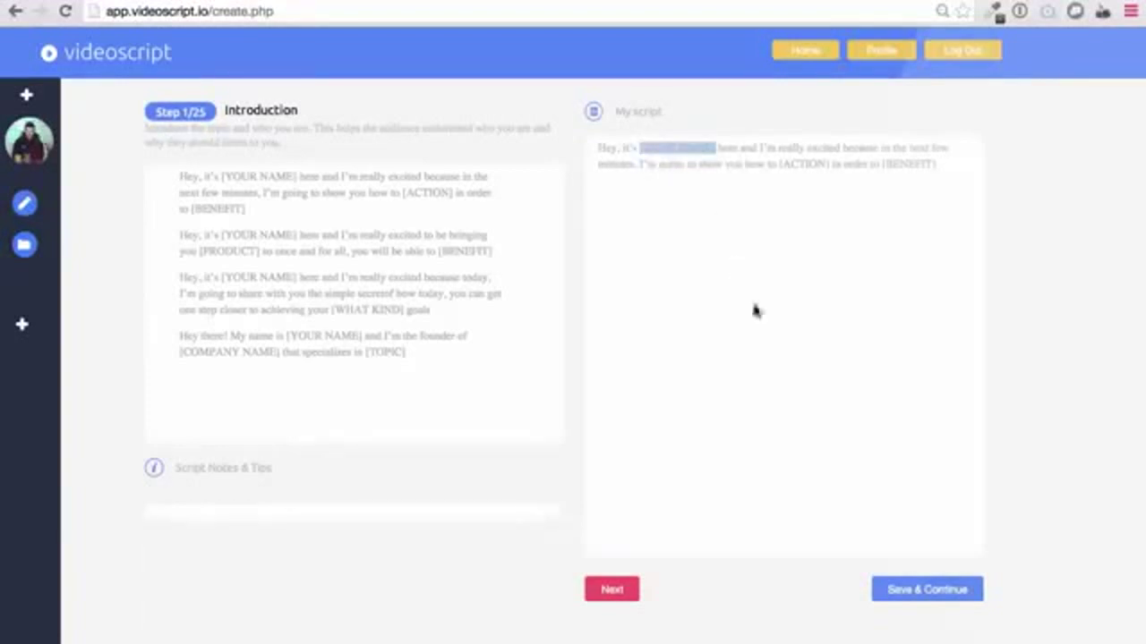
pyautogui.click(810, 161)
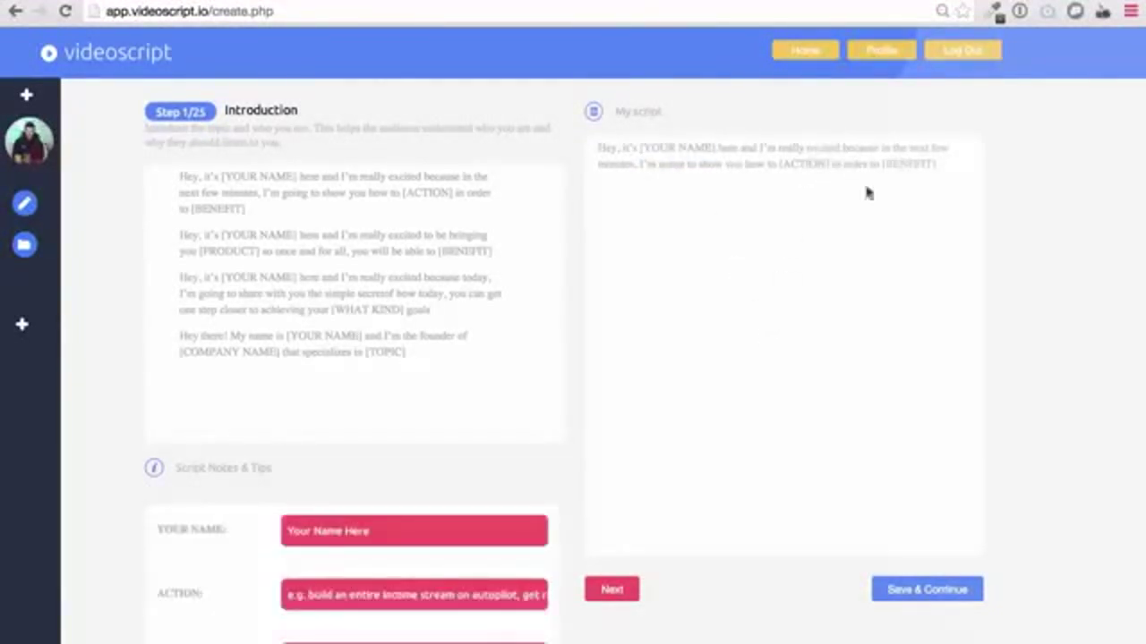
# Step: Fill YOUR NAME with the presenter's name, ACTION 'write video scripts', BENEFIT 'to make more money'
pyautogui.scroll(-1, 466, 385)
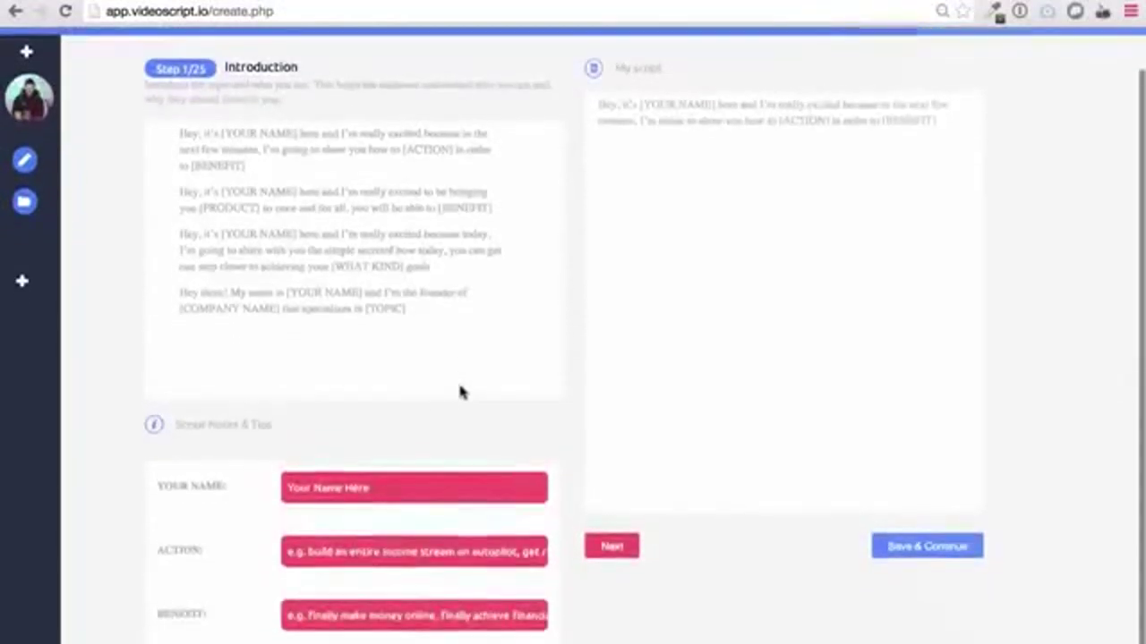
pyautogui.click(410, 488)
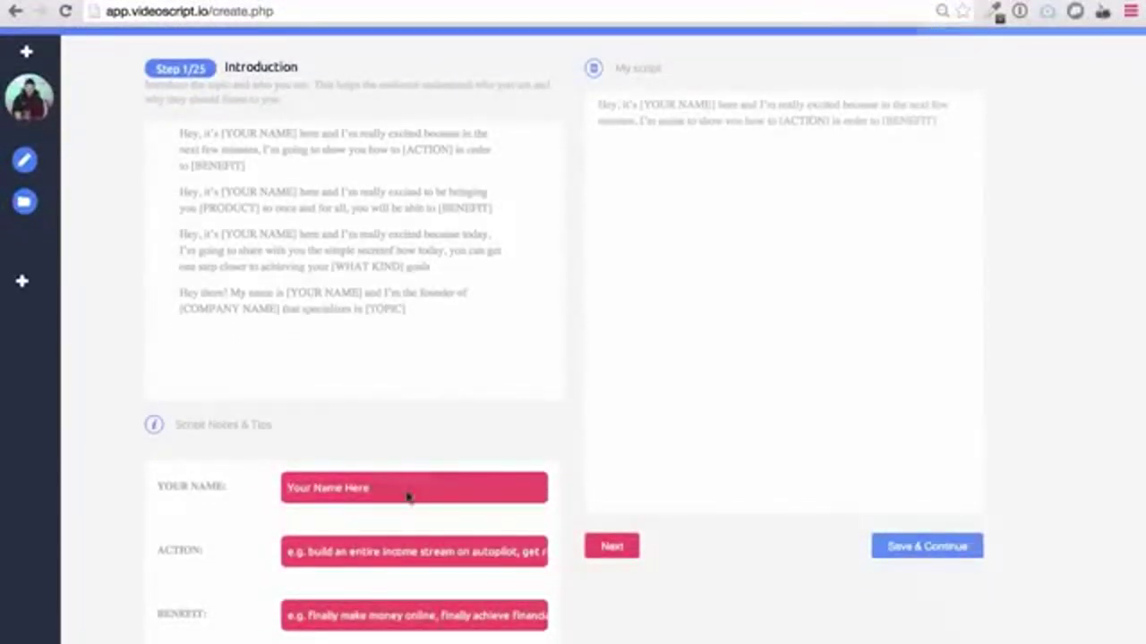
pyautogui.write('Sim Bakker')
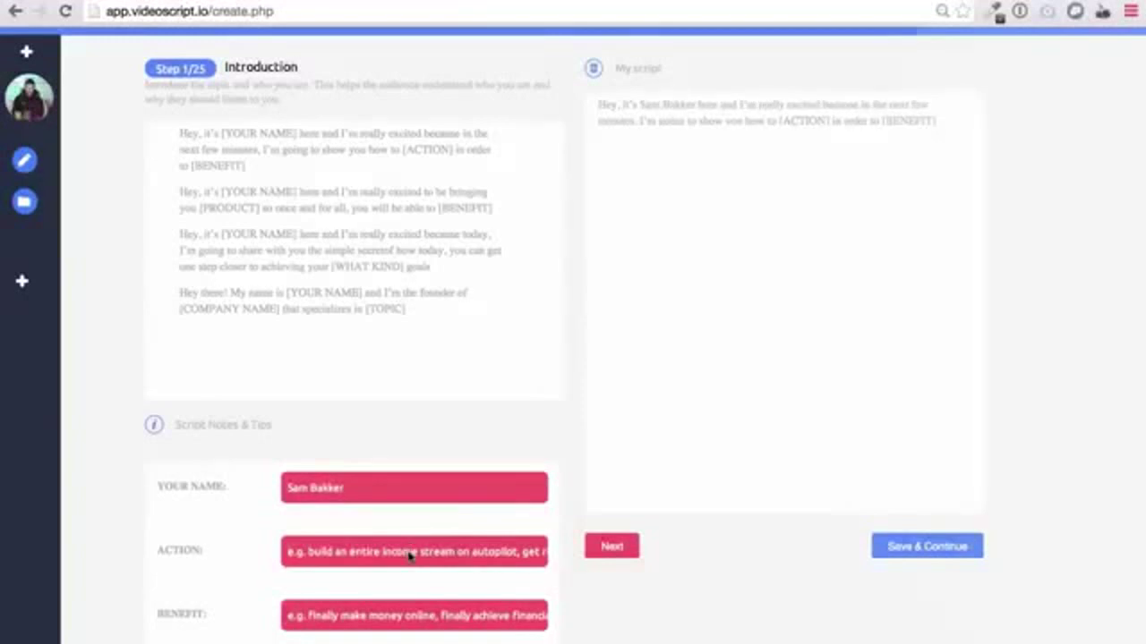
pyautogui.click(410, 555)
pyautogui.write('write v')
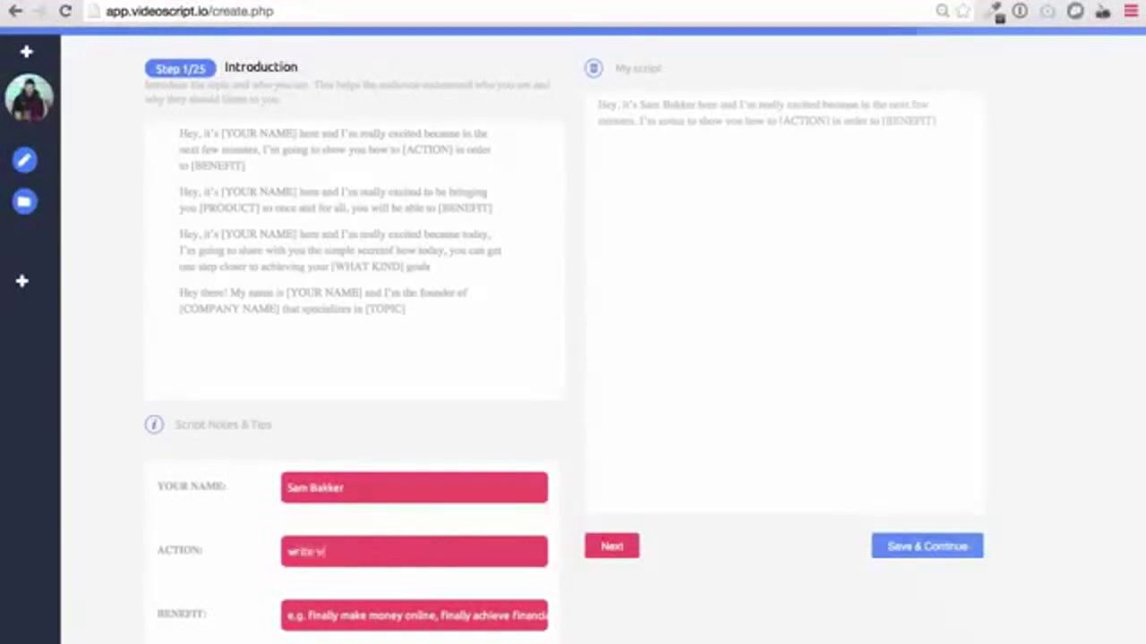
pyautogui.write('ideo script')
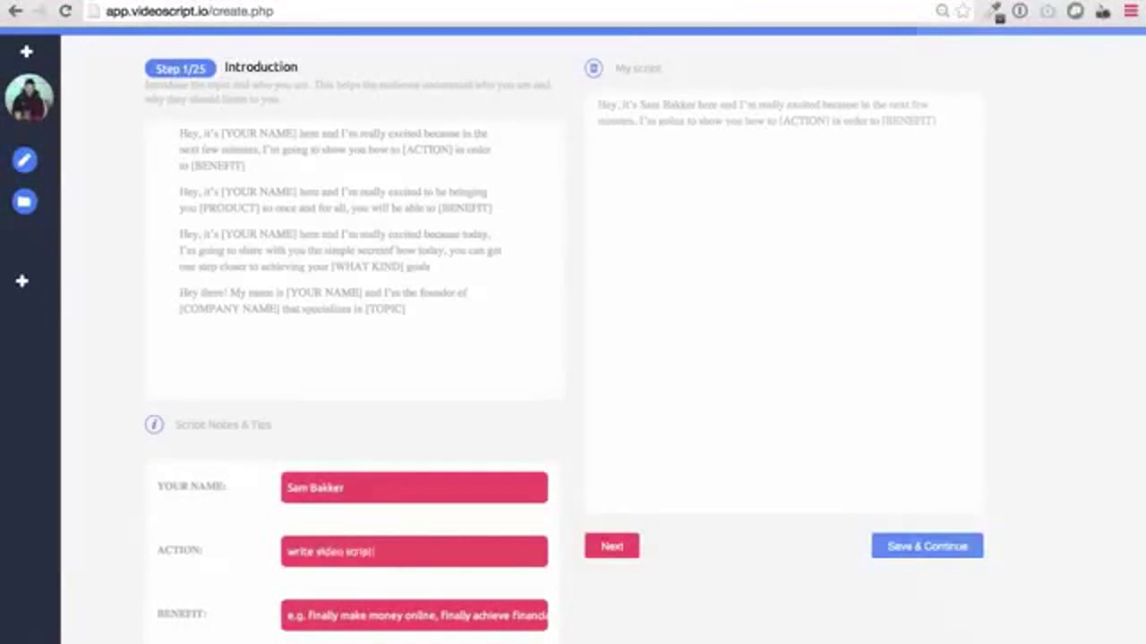
pyautogui.write('s')
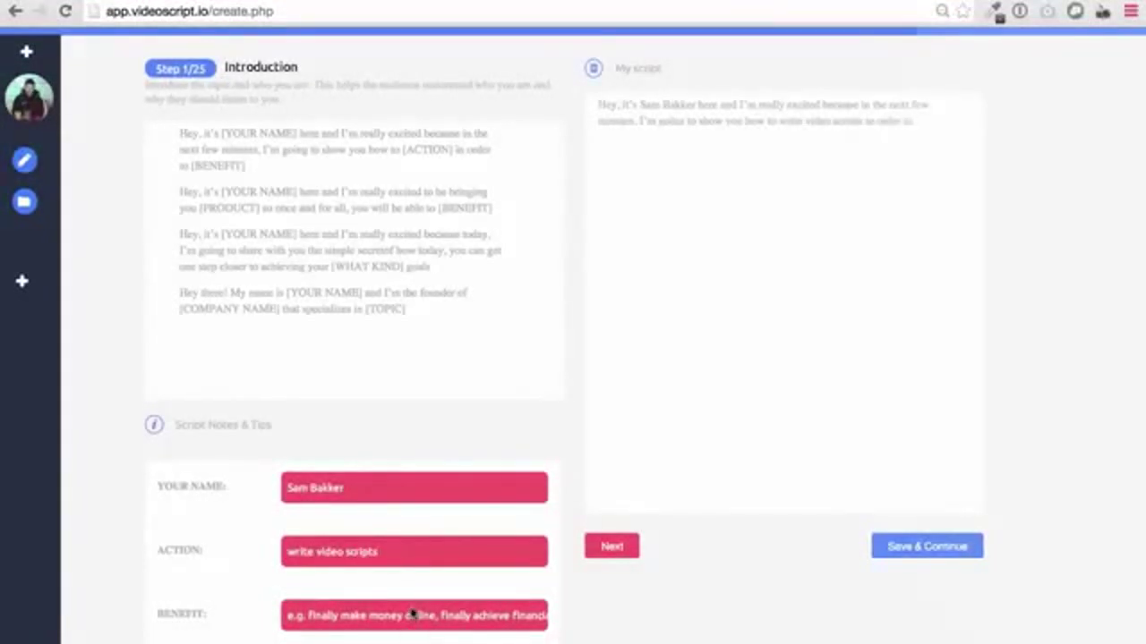
pyautogui.click(410, 615)
pyautogui.write('to make more money')
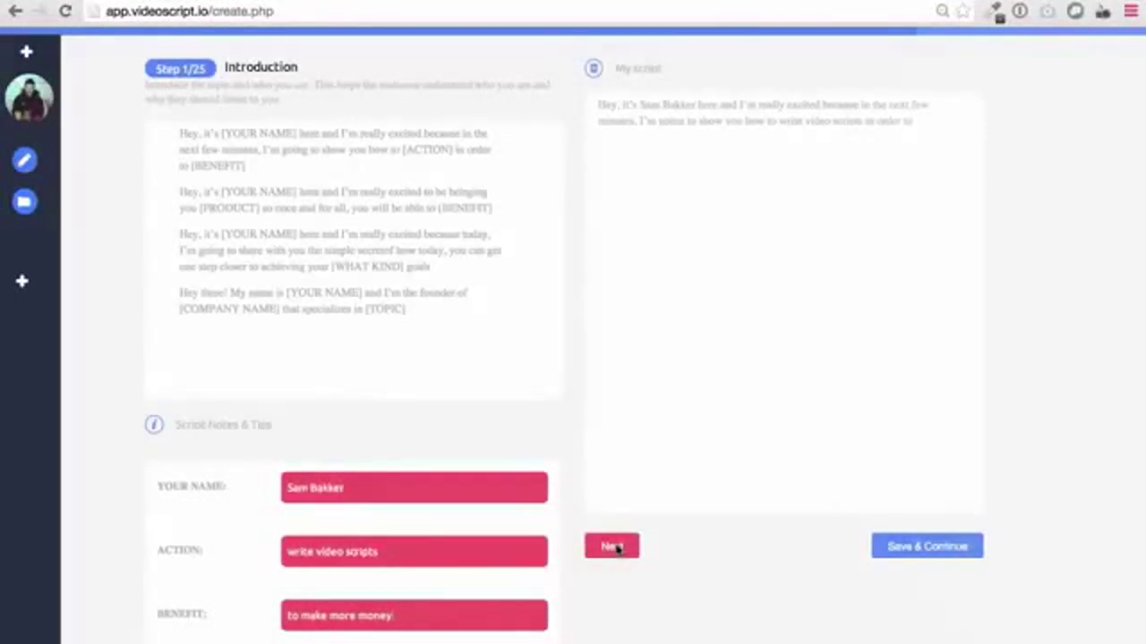
# Step: Use the red Next button to advance the script to step 2 of 25
pyautogui.click(612, 547)
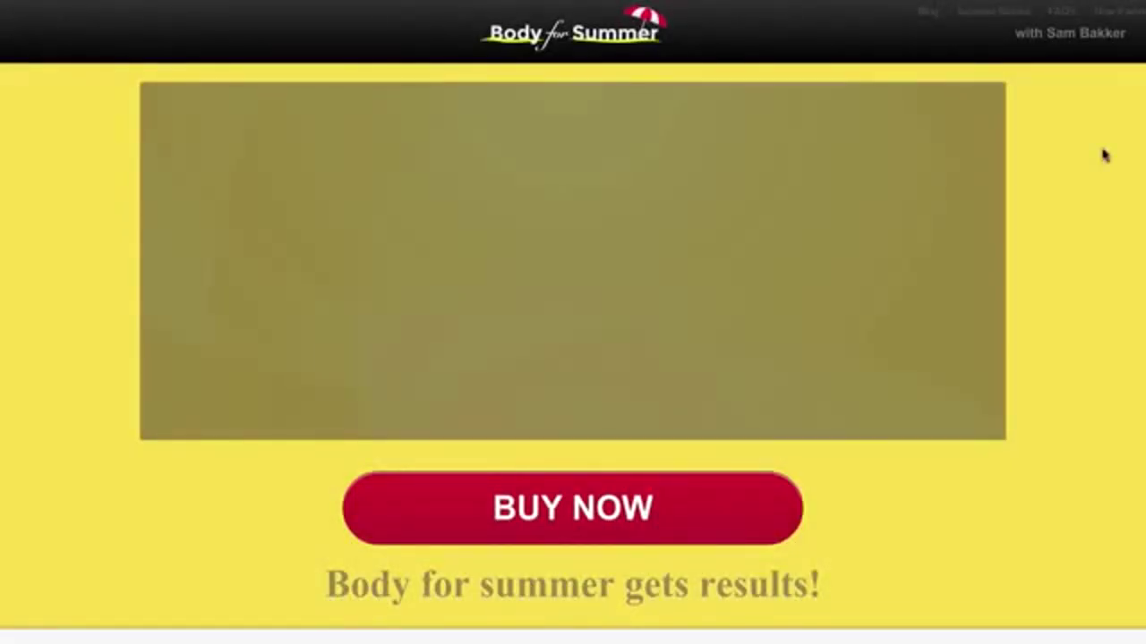
# Step: Scroll through the Body for Summer package contents worth $297 and the Eating On A Budget bonus
pyautogui.scroll(-5, 1104, 156)
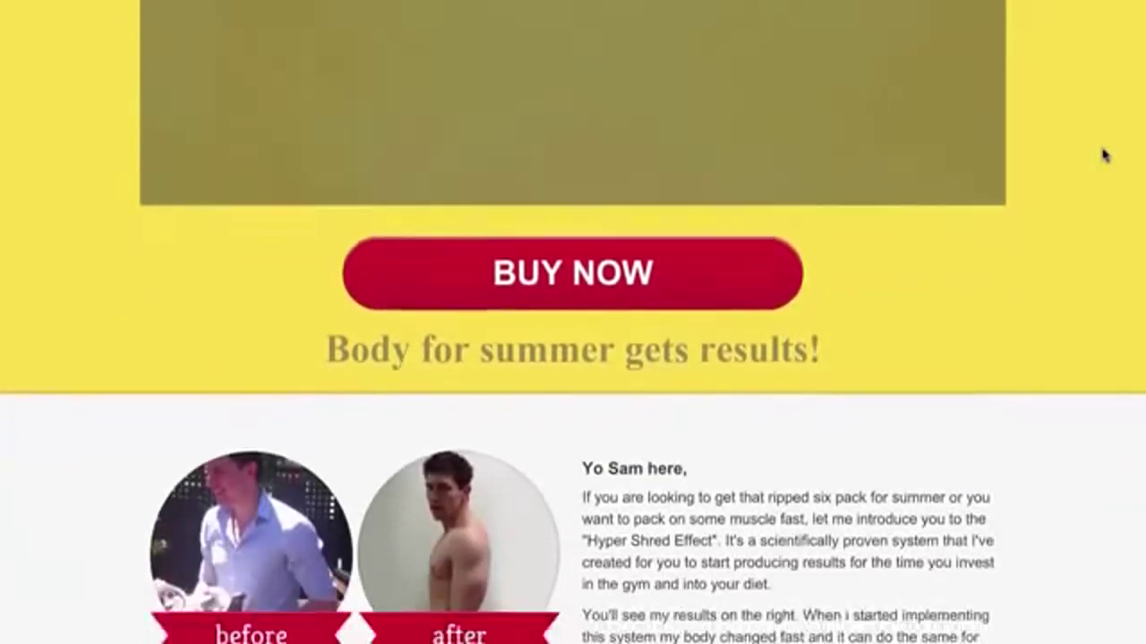
pyautogui.scroll(-7, 1103, 156)
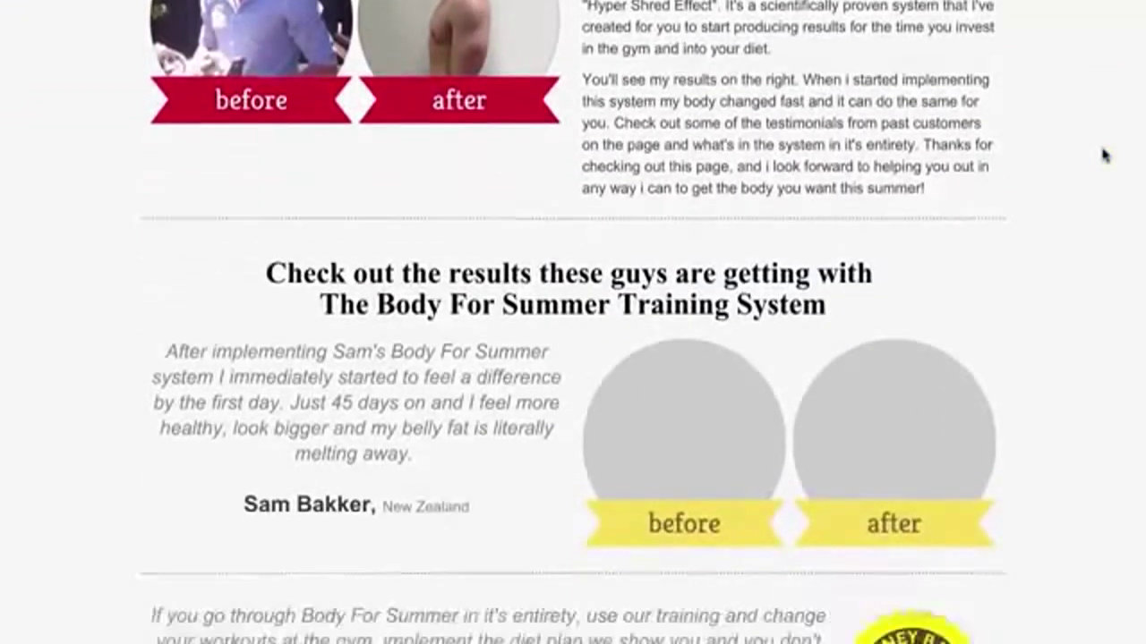
pyautogui.scroll(-7, 1104, 156)
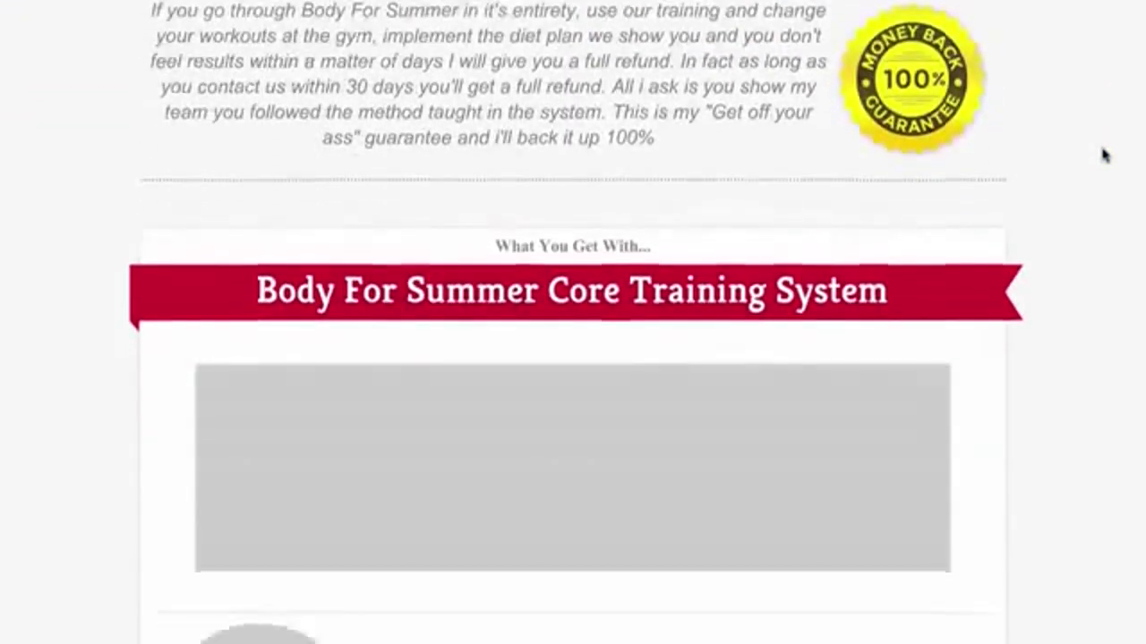
pyautogui.scroll(-7, 1104, 156)
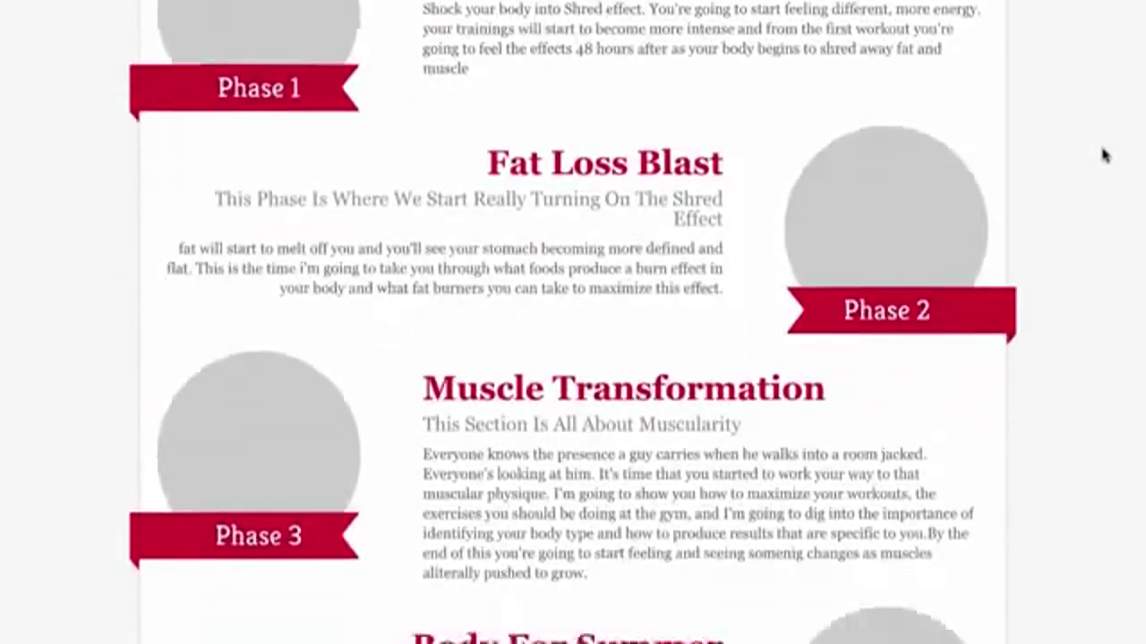
pyautogui.scroll(-10, 1104, 156)
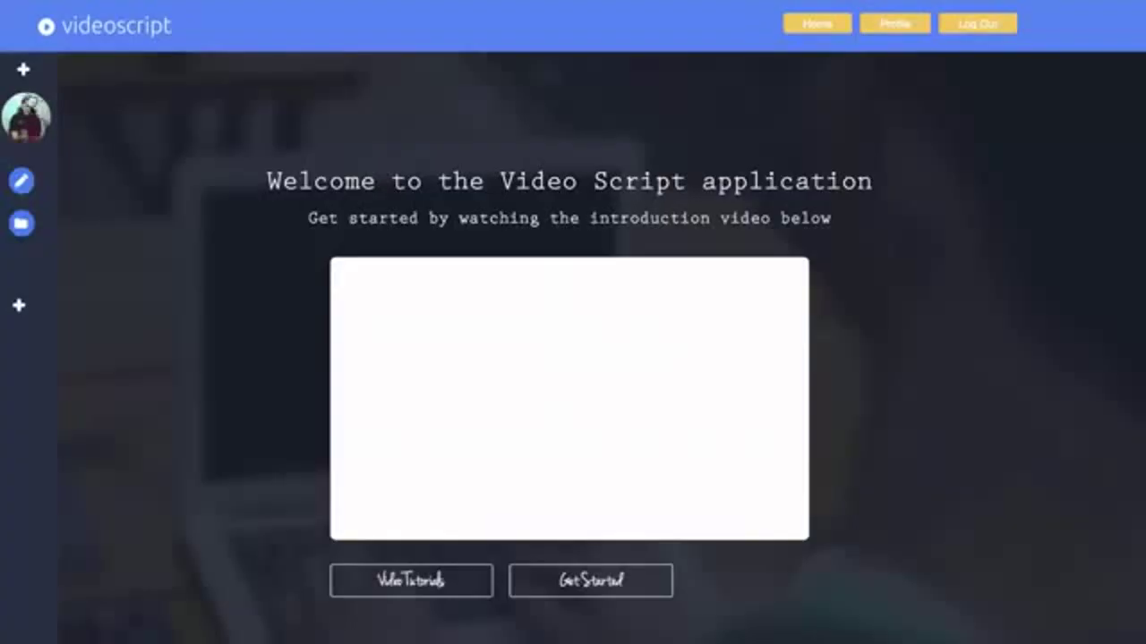
# Step: From the sidebar's Create Script, make 'My script' in the Fitness niche using template 1
pyautogui.click(24, 70)
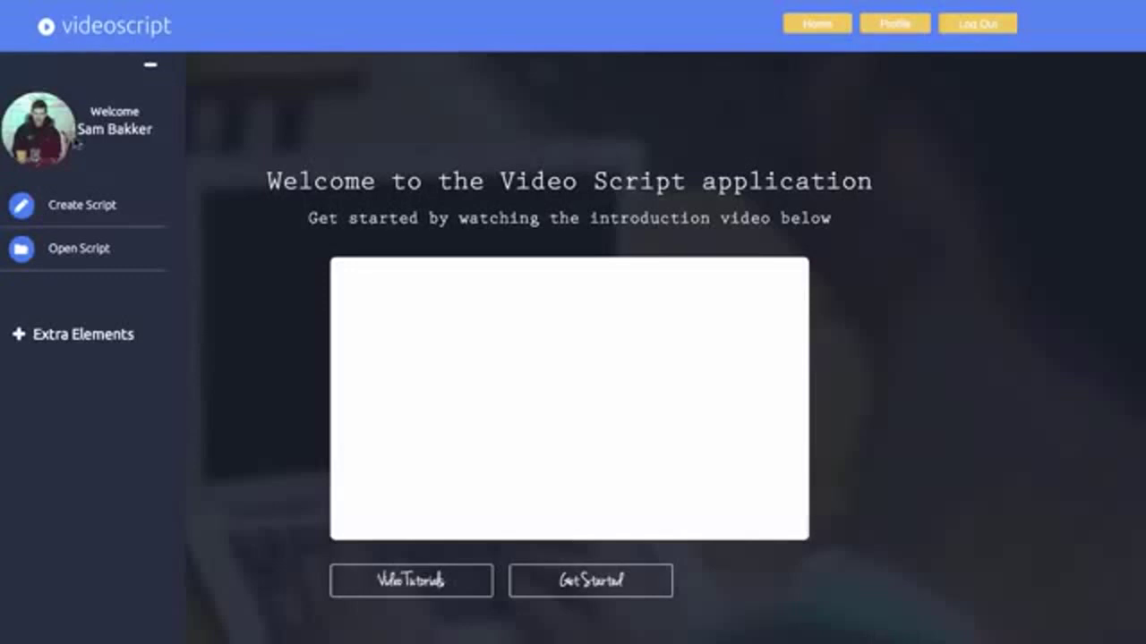
pyautogui.click(76, 206)
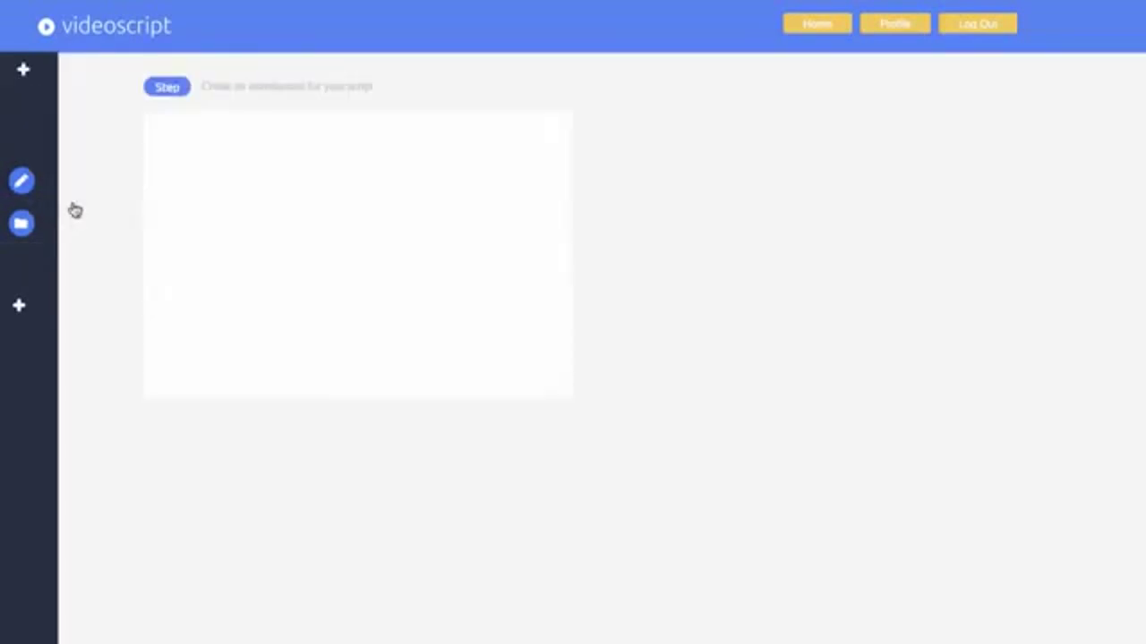
pyautogui.click(543, 198)
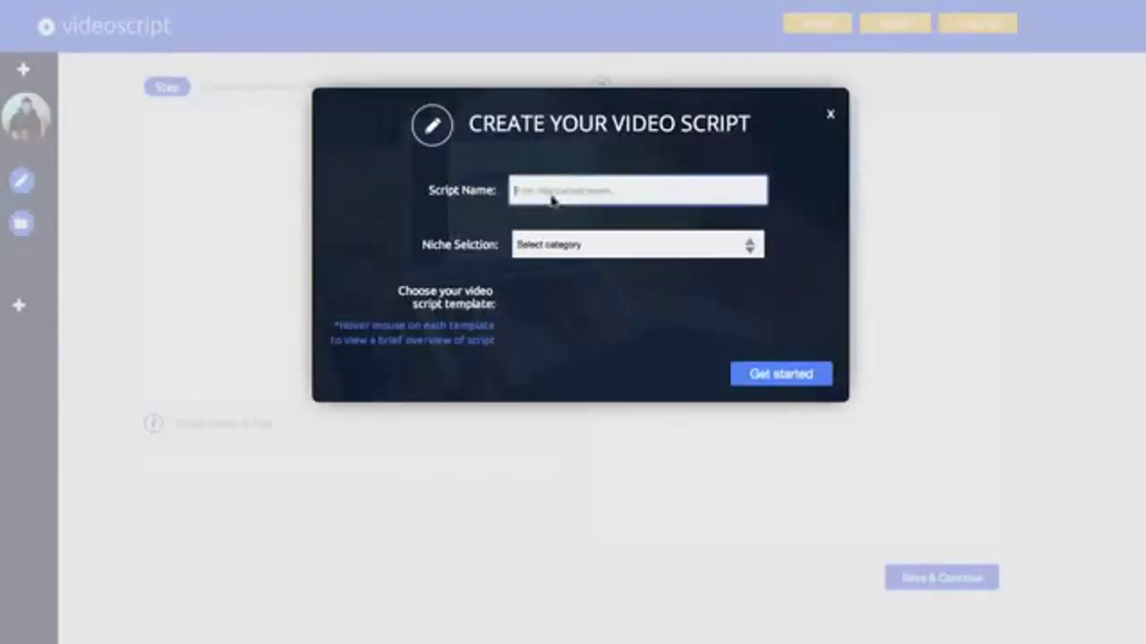
pyautogui.write('My script')
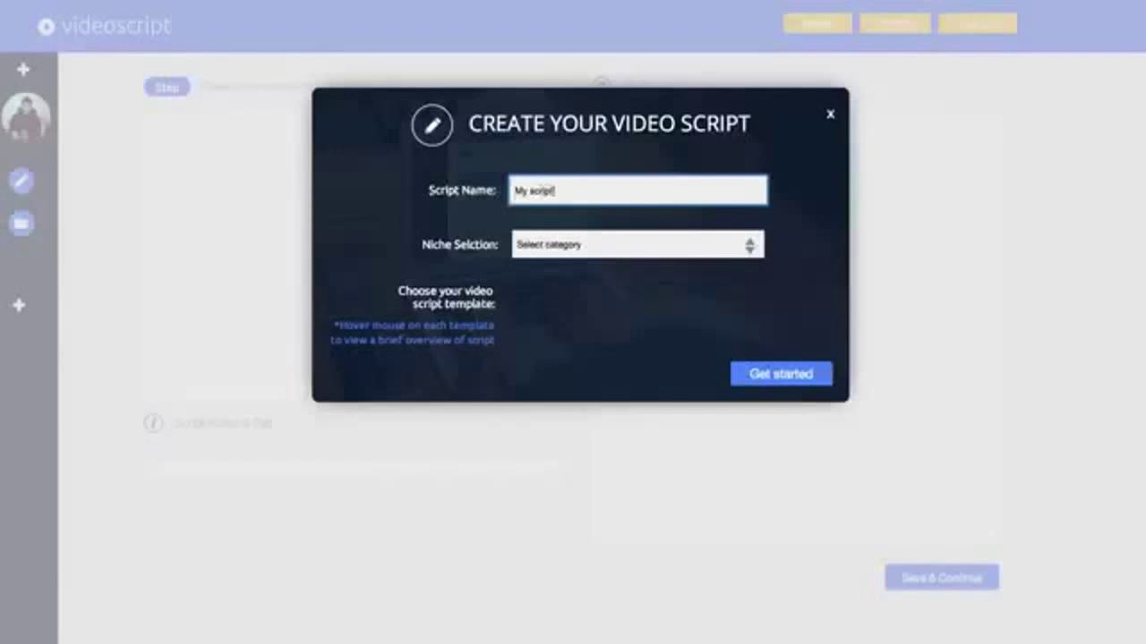
pyautogui.click(600, 248)
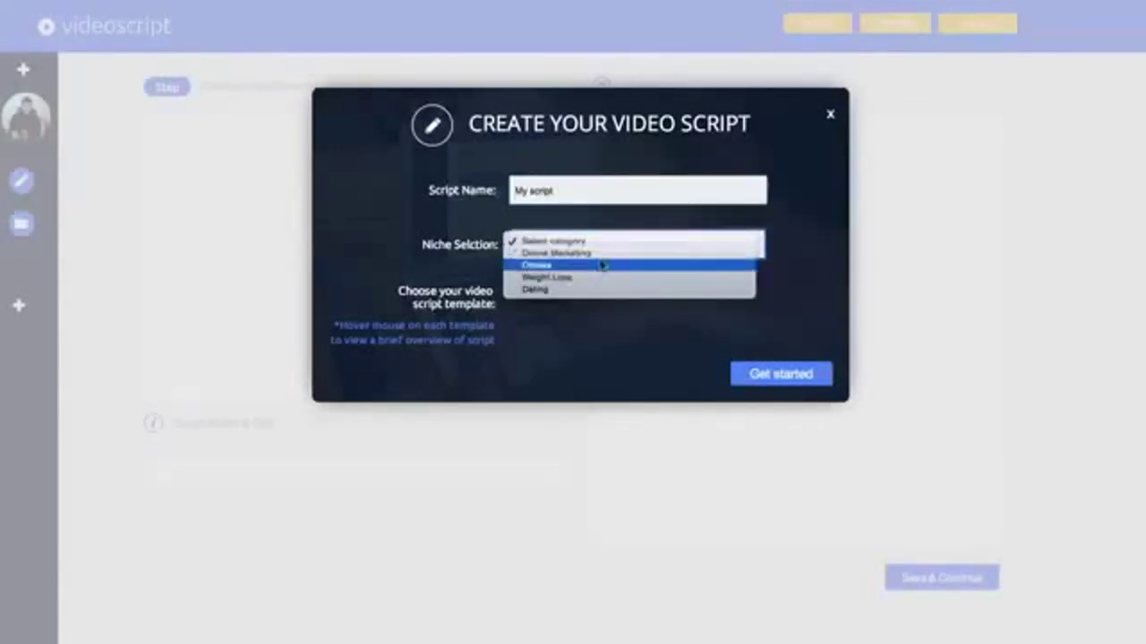
pyautogui.click(602, 265)
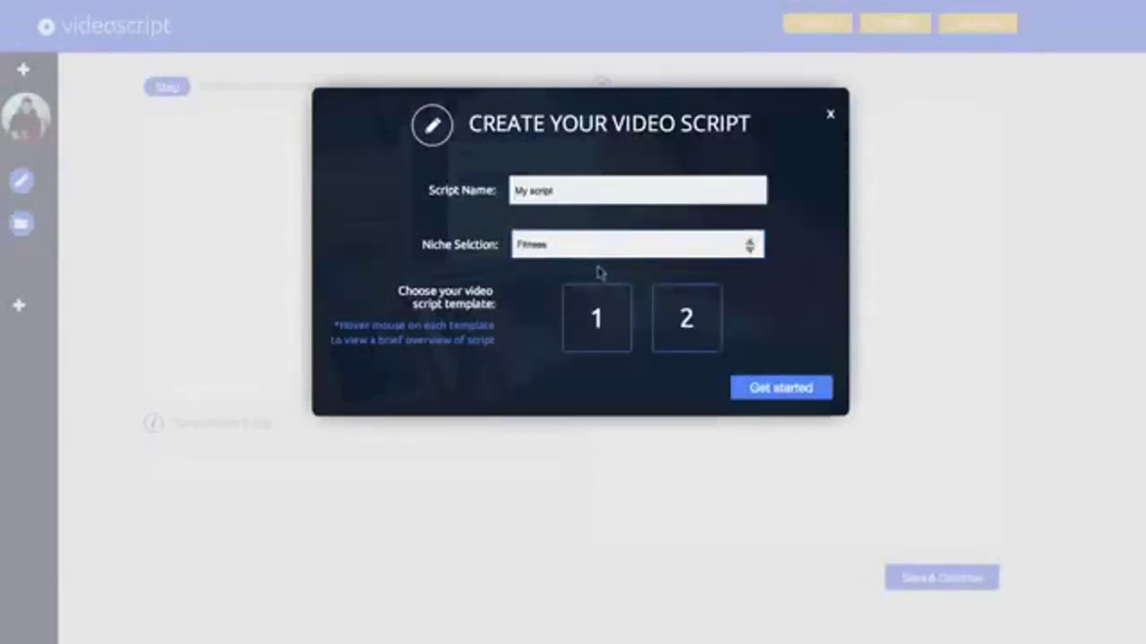
pyautogui.click(595, 315)
pyautogui.click(784, 388)
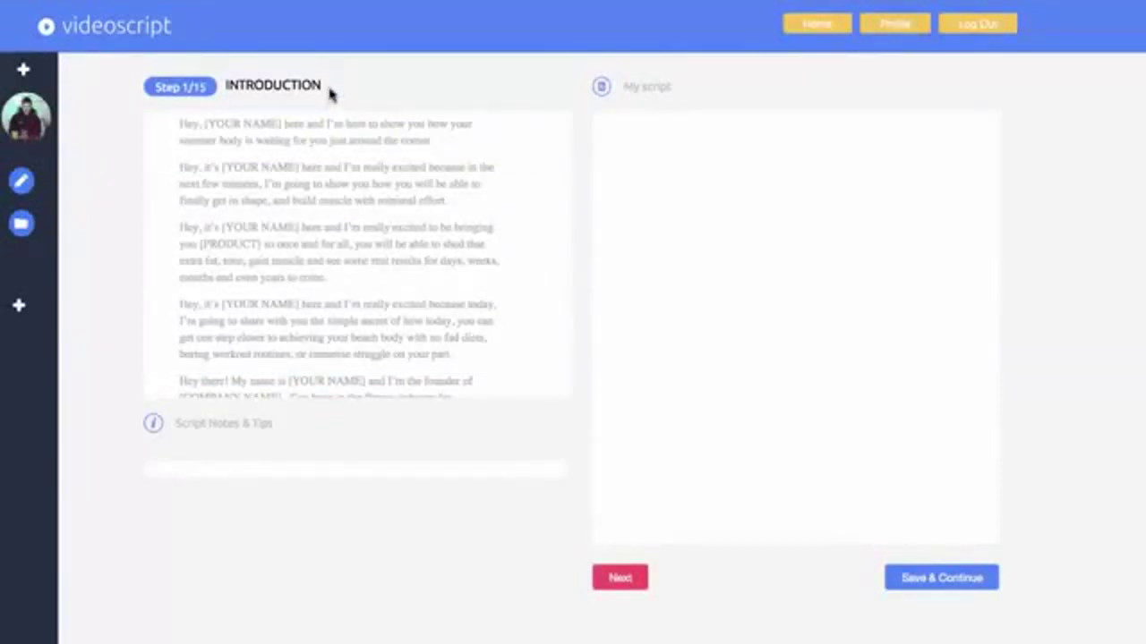
# Step: Add the first summer-body Introduction line to the script
pyautogui.moveTo(329, 93); pyautogui.dragTo(154, 86)
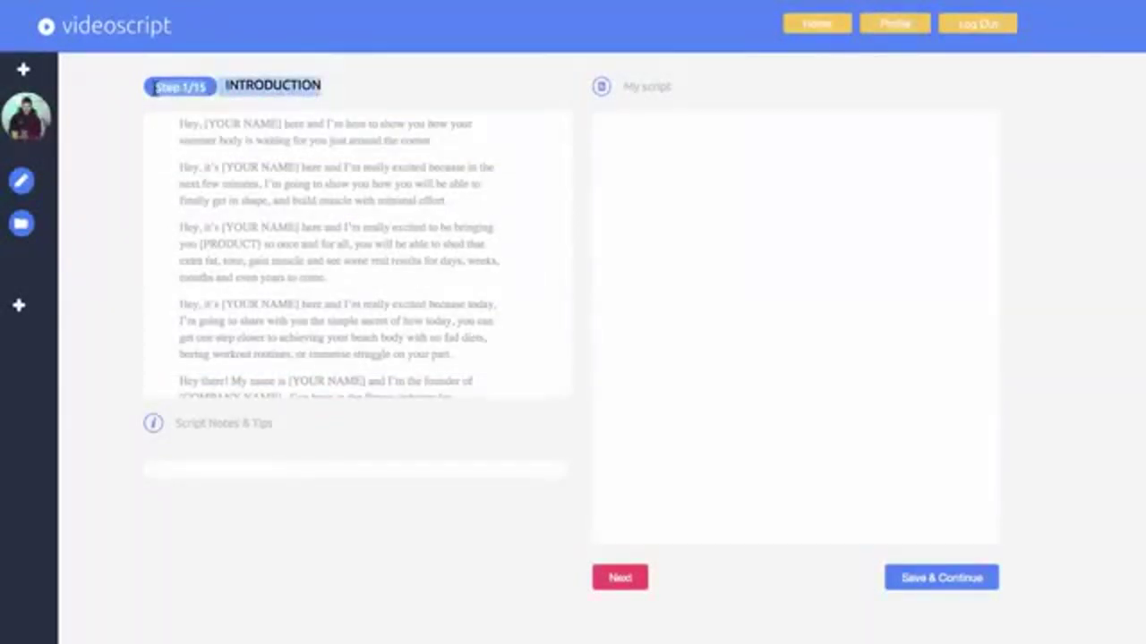
pyautogui.click(155, 95)
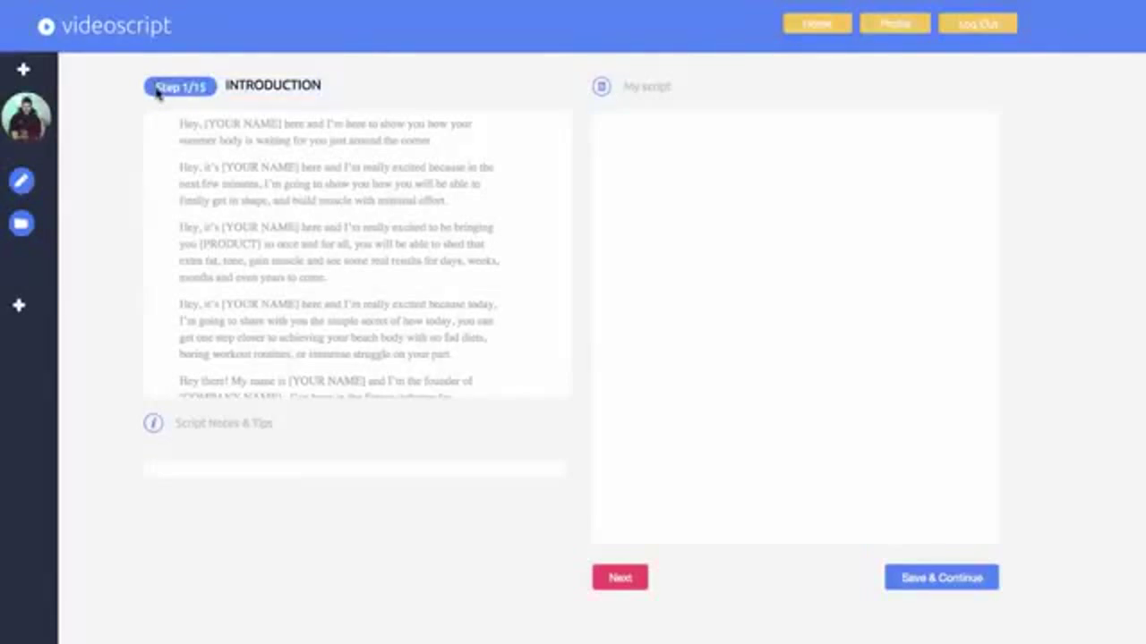
pyautogui.click(234, 125)
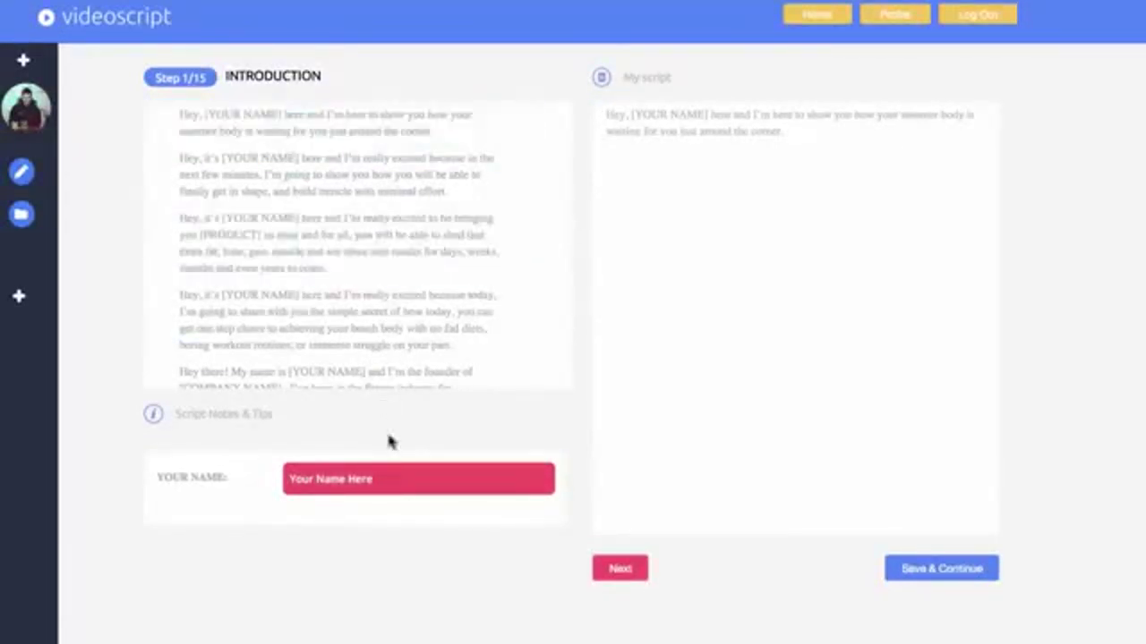
# Step: Enter the presenter's name in YOUR NAME and advance to Relating To The Audience
pyautogui.click(383, 475)
pyautogui.write('Sam Bakr')
pyautogui.write('er')
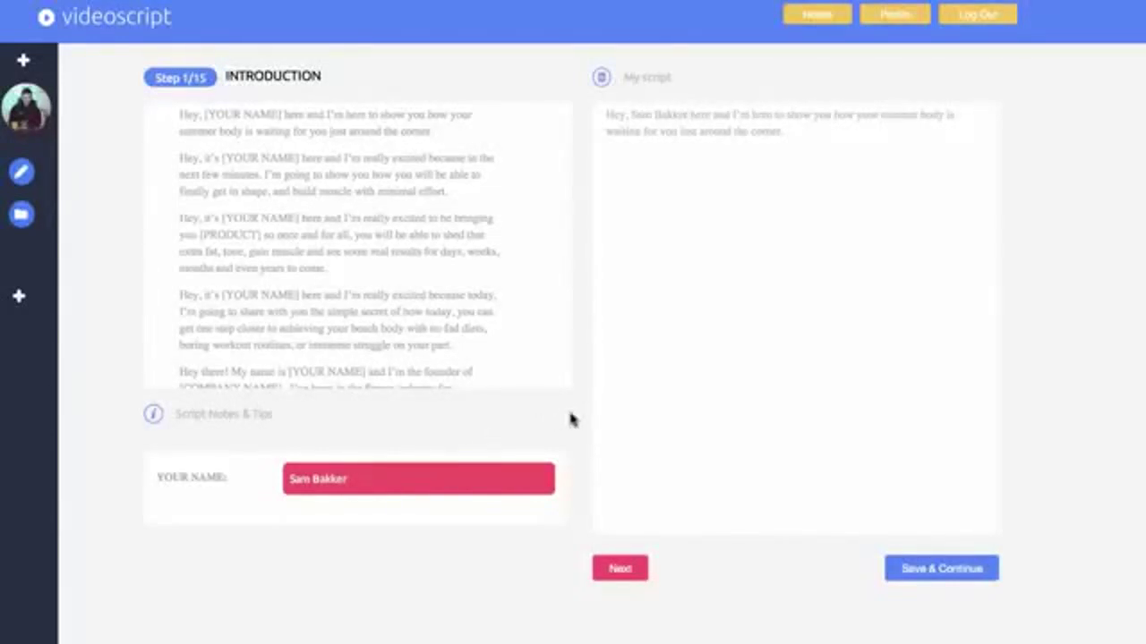
pyautogui.click(617, 569)
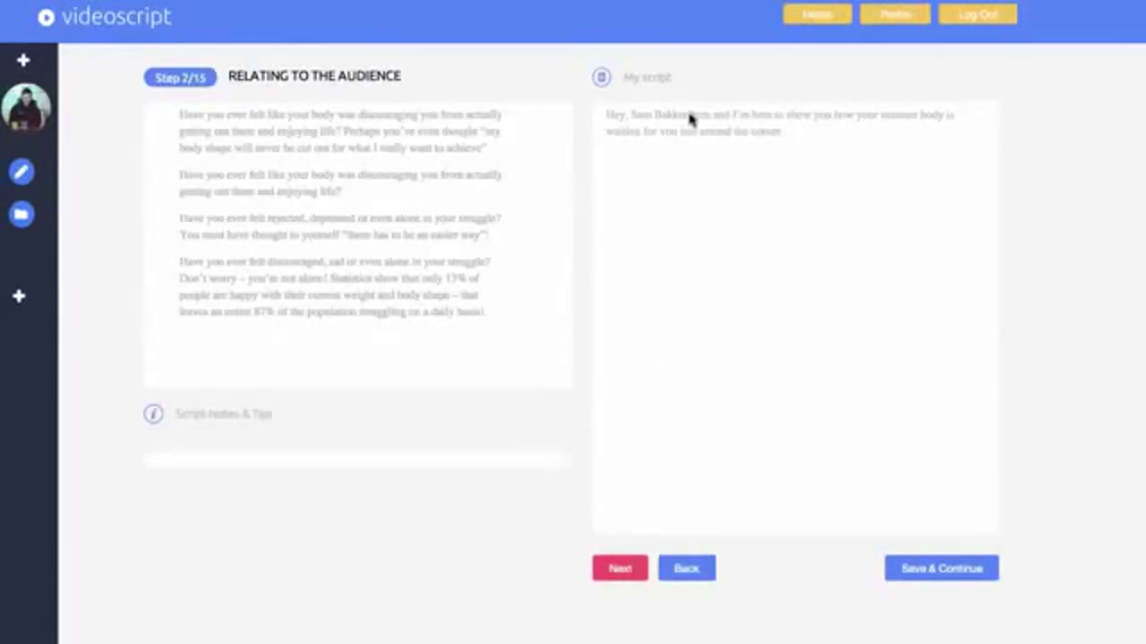
# Step: Replace the surname with 'the video salesman', then add the first audience and asked-question problem paragraphs
pyautogui.moveTo(690, 116); pyautogui.dragTo(658, 119)
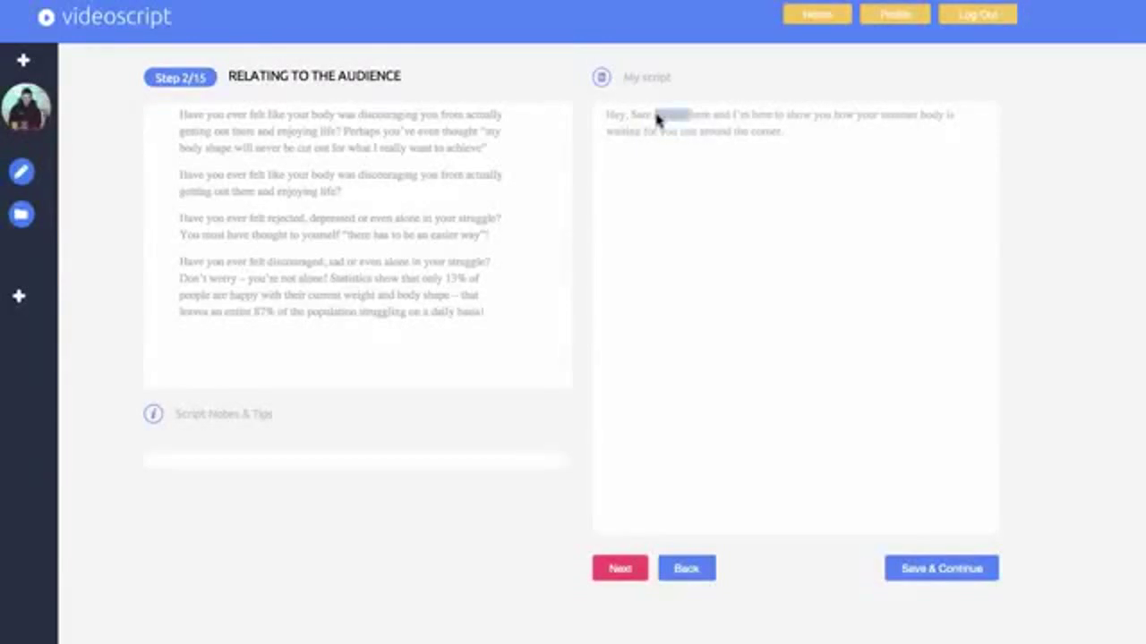
pyautogui.write('the video salesman')
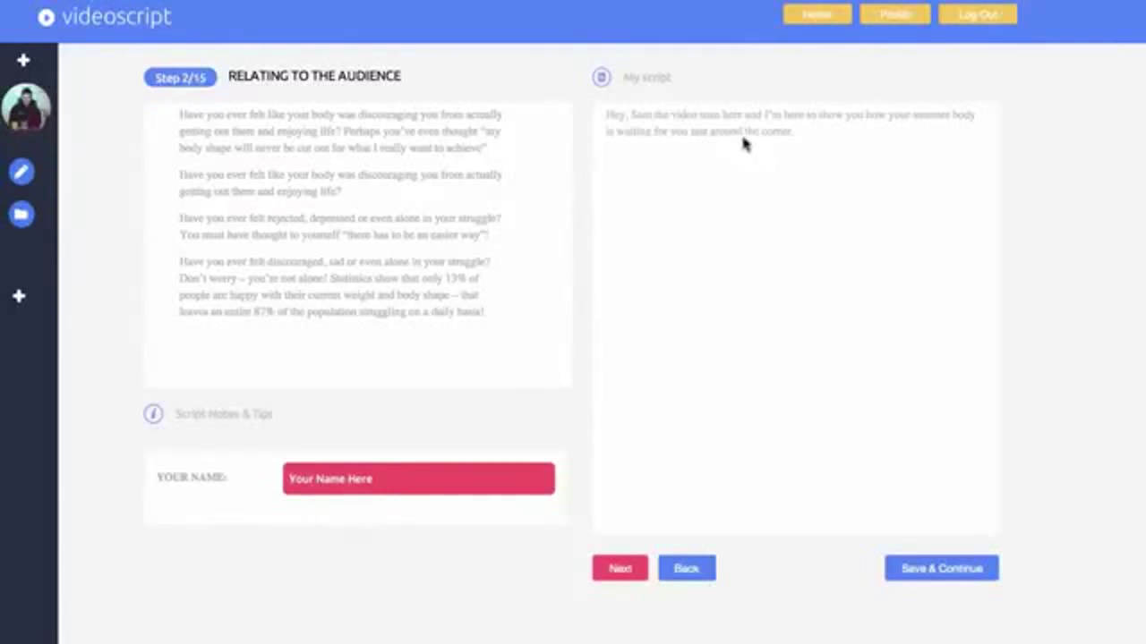
pyautogui.click(363, 145)
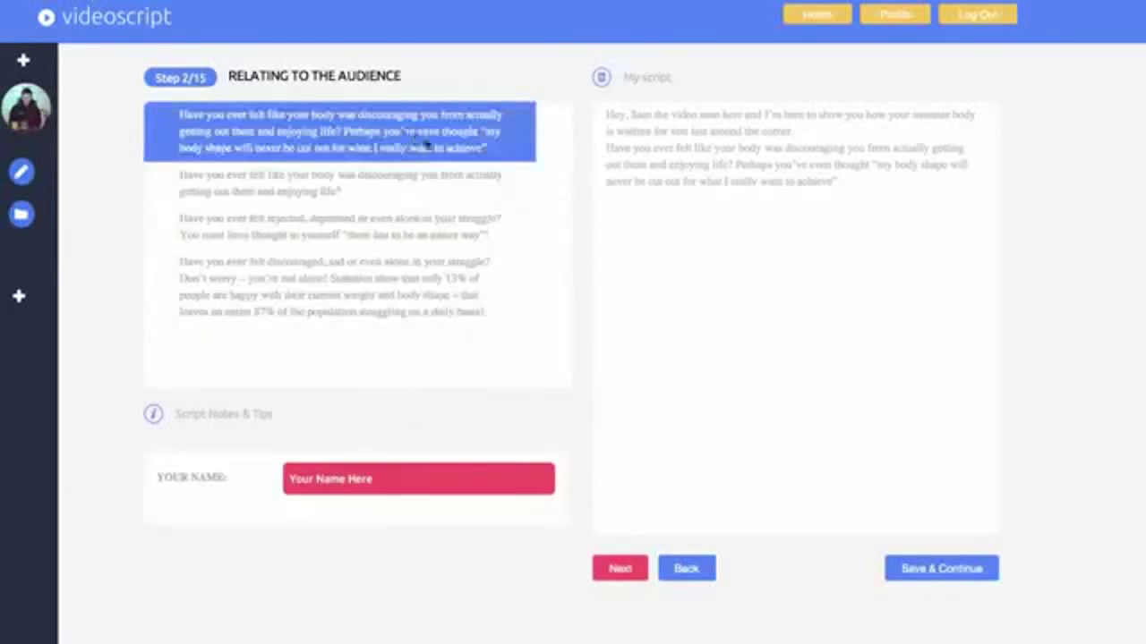
pyautogui.click(621, 569)
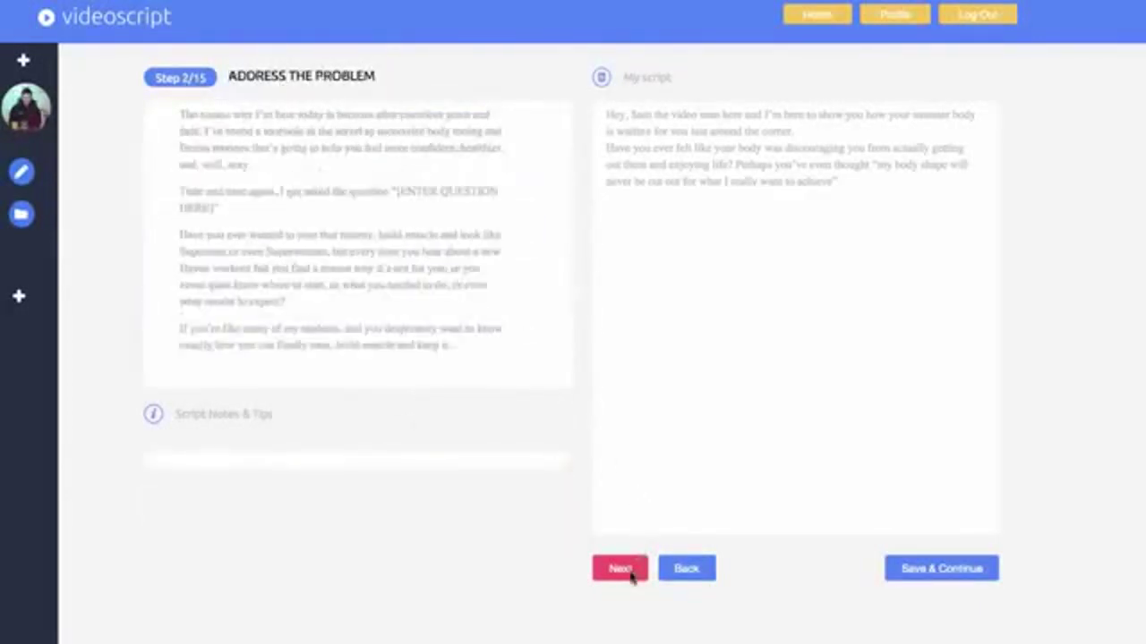
pyautogui.click(408, 207)
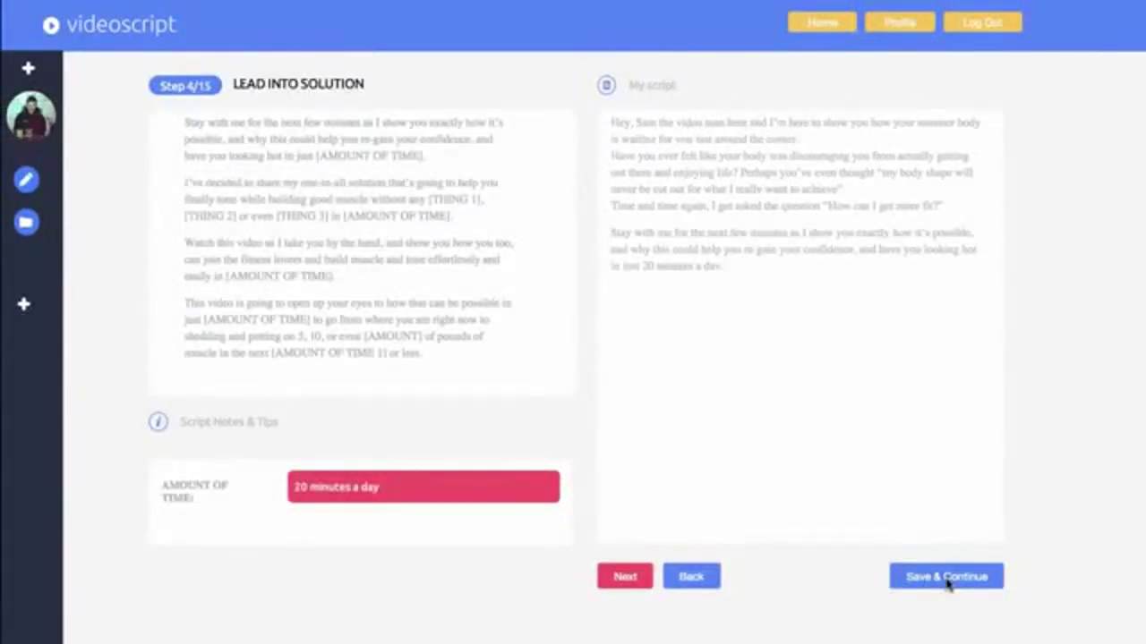
# Step: Save and publish the script, then bring up PowerPoint template choices for My script
pyautogui.click(946, 579)
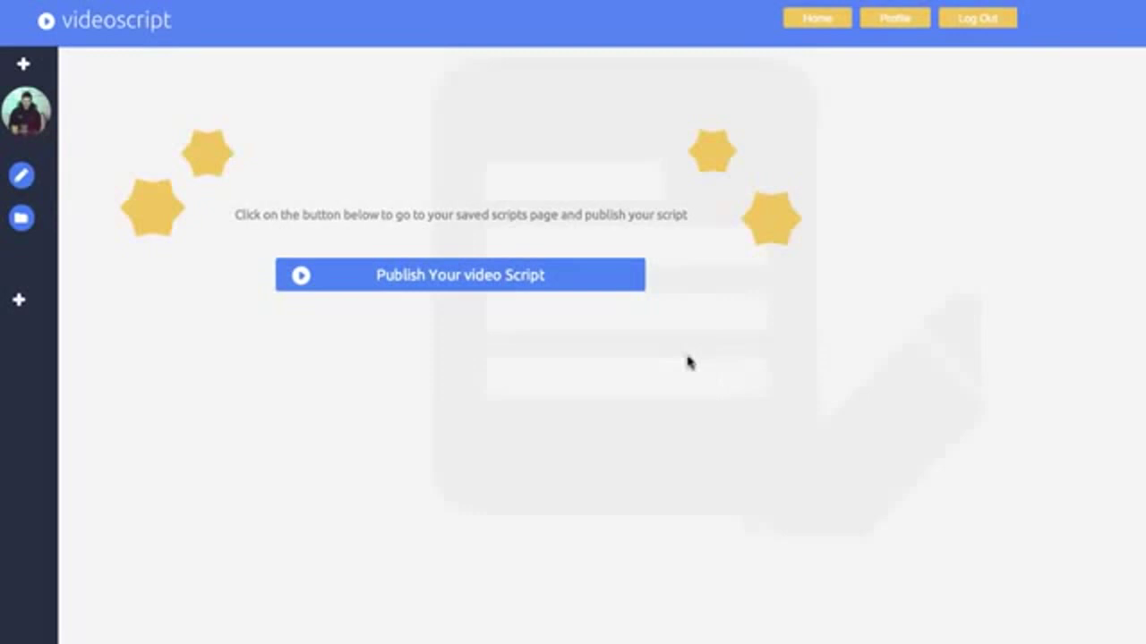
pyautogui.click(483, 291)
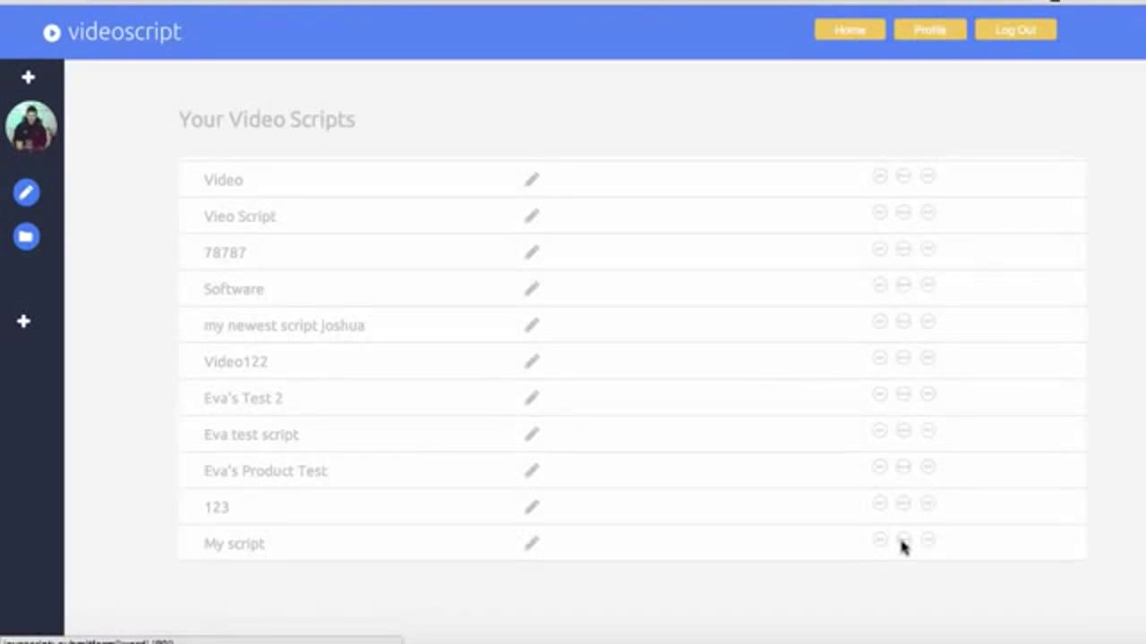
pyautogui.click(926, 541)
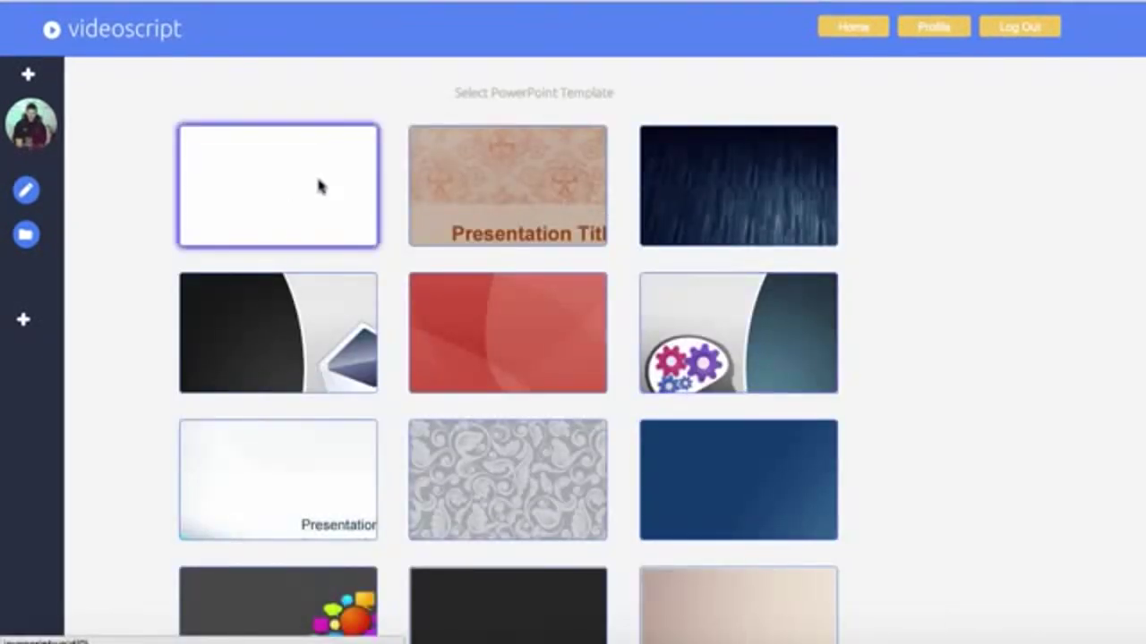
# Step: Publish My script with the white template, downloading My script.pptx
pyautogui.scroll(-3, 961, 197)
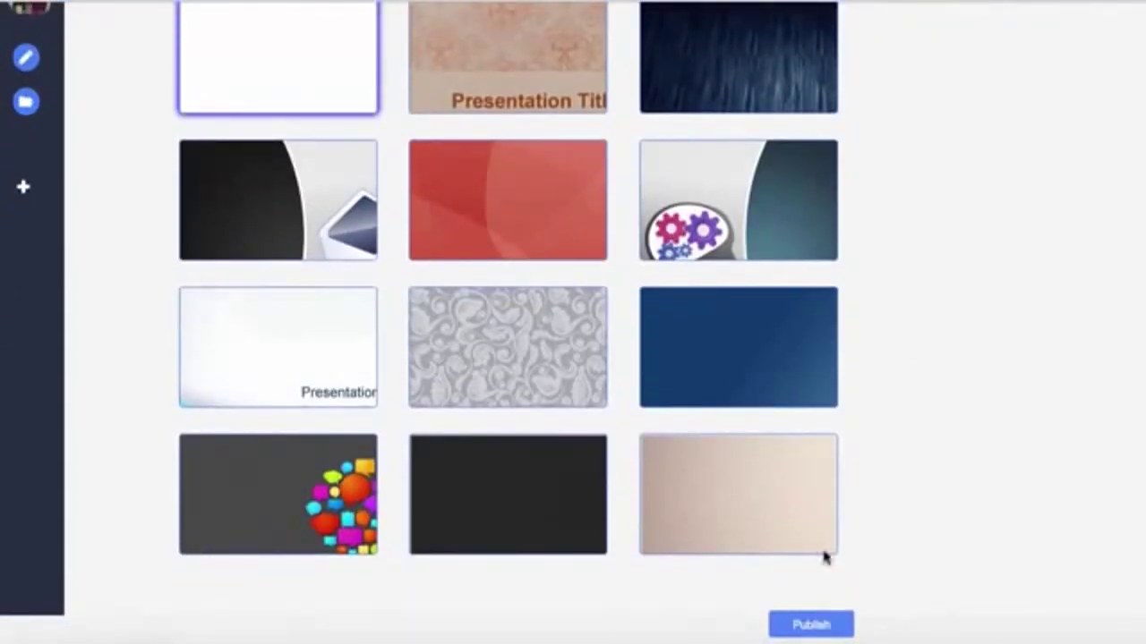
pyautogui.click(816, 625)
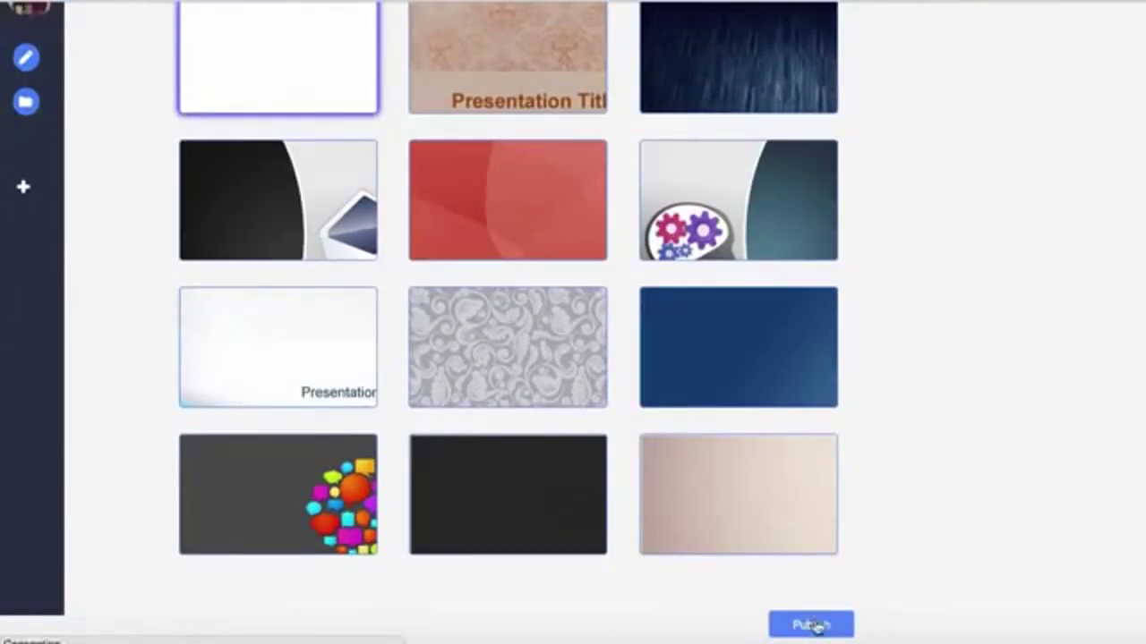